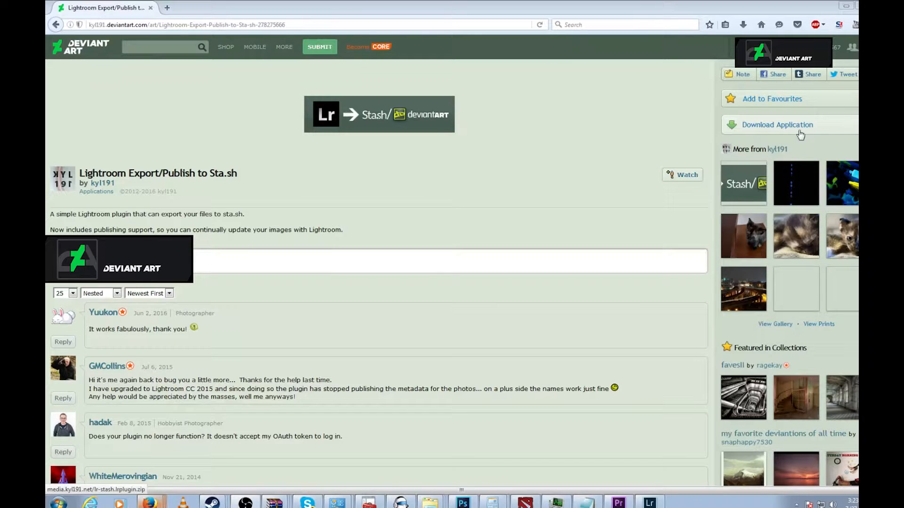
Download the Lightroom Export/Publish to Sta.sh plugin and check the contents of the archive's lr-stash.lrplugin folder.
left_click(796, 130)
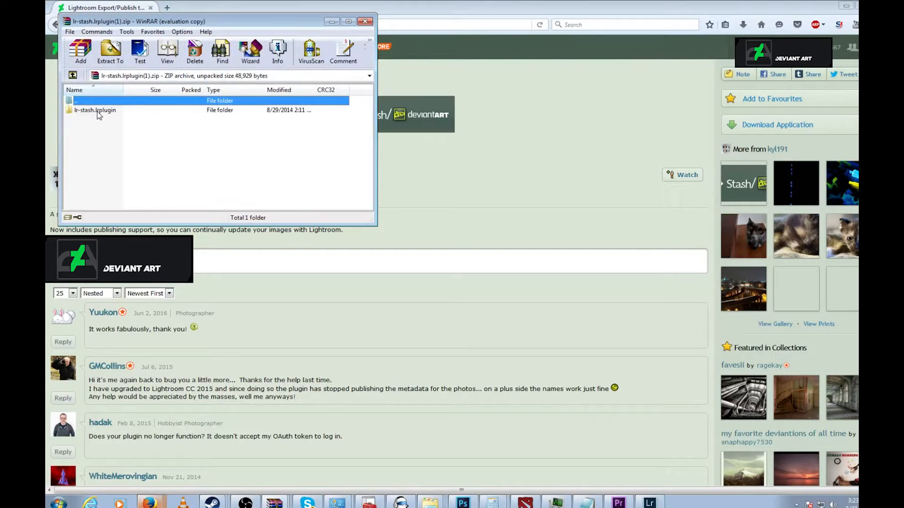
left_click(298, 85)
double_click(111, 111)
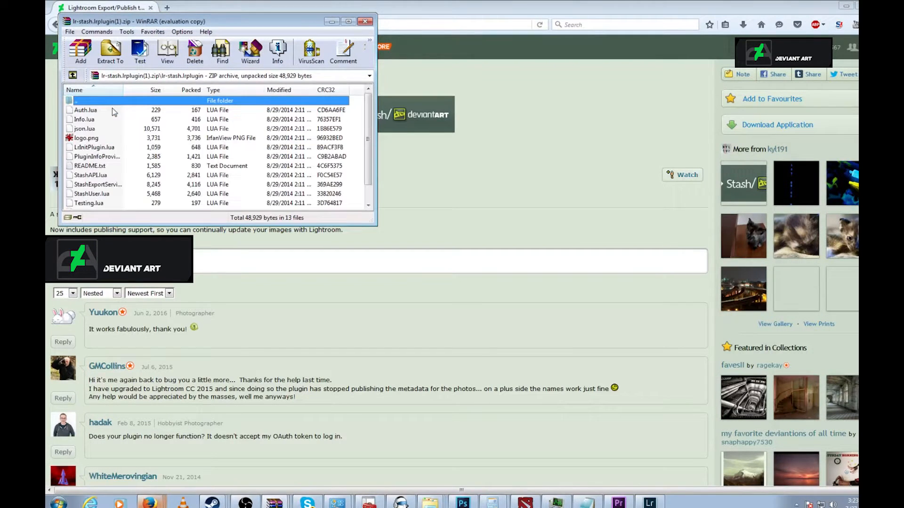
double_click(94, 102)
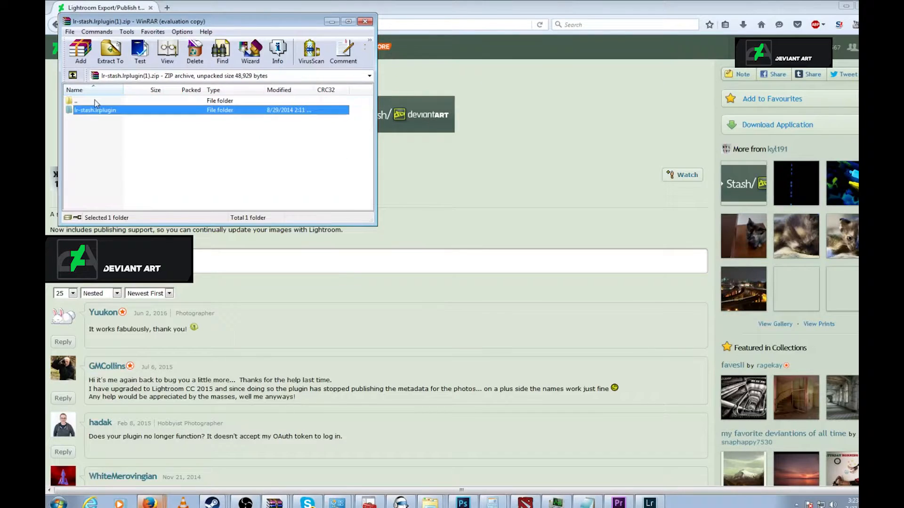
Open the Adobe Lightroom installation folder under Program Files\Adobe on Local Disk (C:) in Windows Explorer.
left_click(433, 500)
left_click(475, 102)
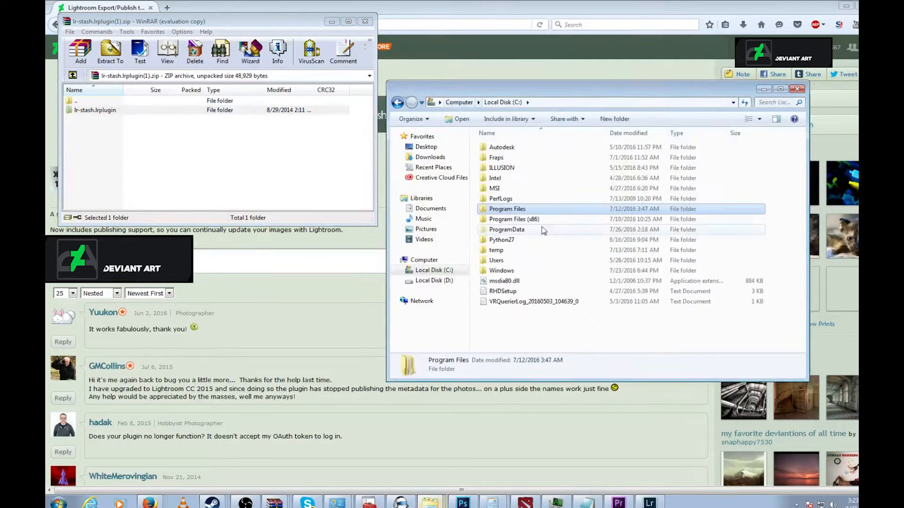
double_click(523, 212)
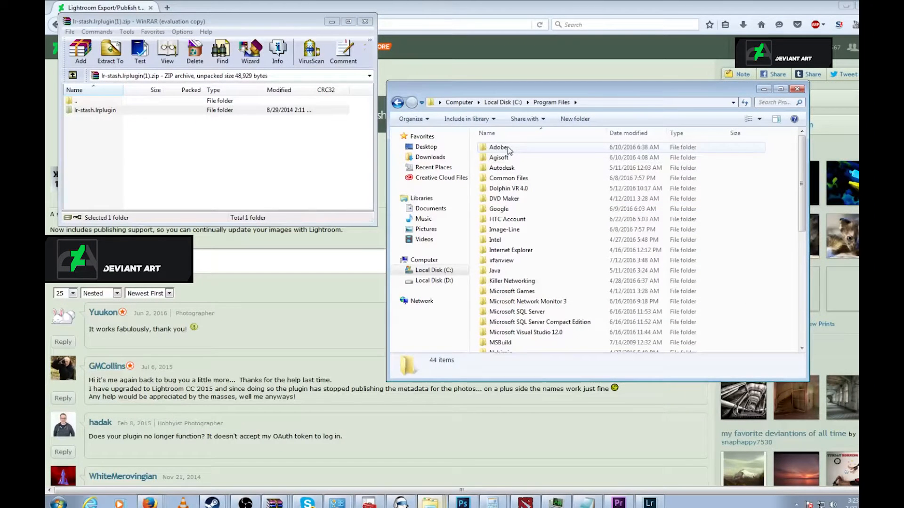
double_click(507, 150)
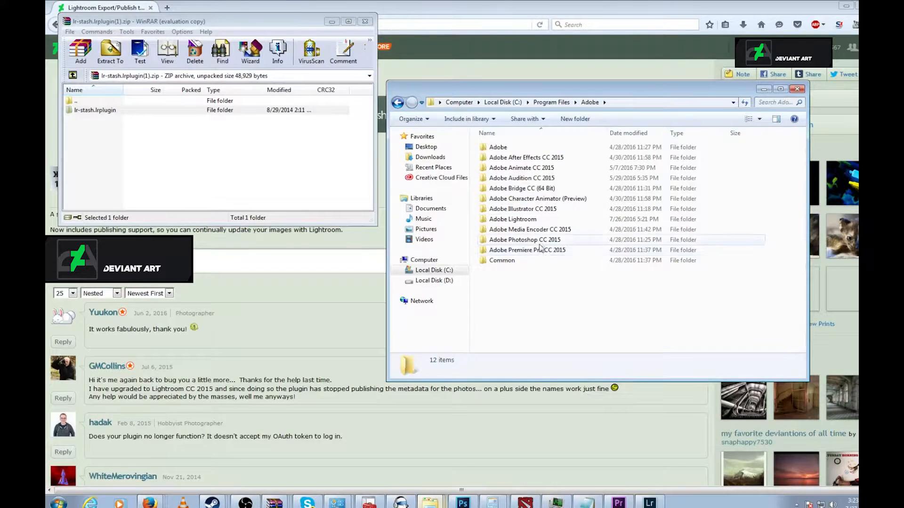
double_click(527, 219)
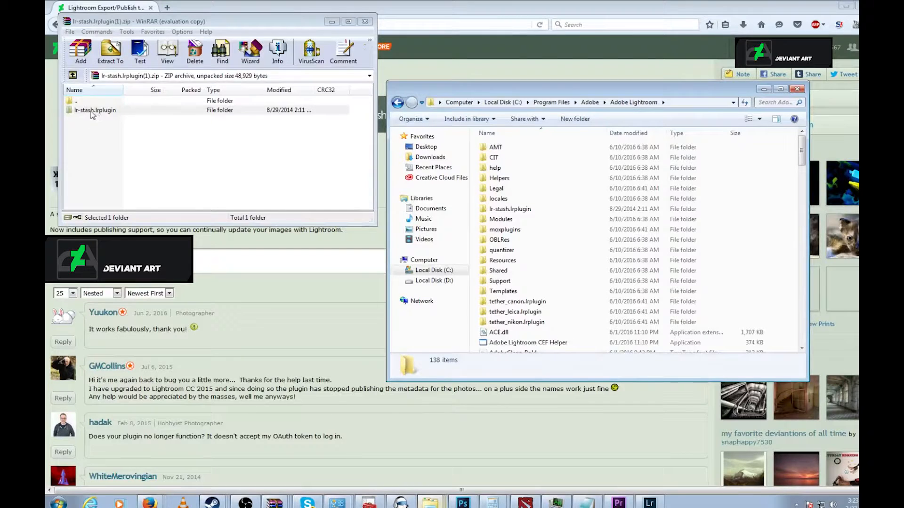
Examine the contents of the lr-stash.lrplugin folder in the Adobe Lightroom directory and close the downloaded archive.
left_click_drag(85, 111, 114, 120)
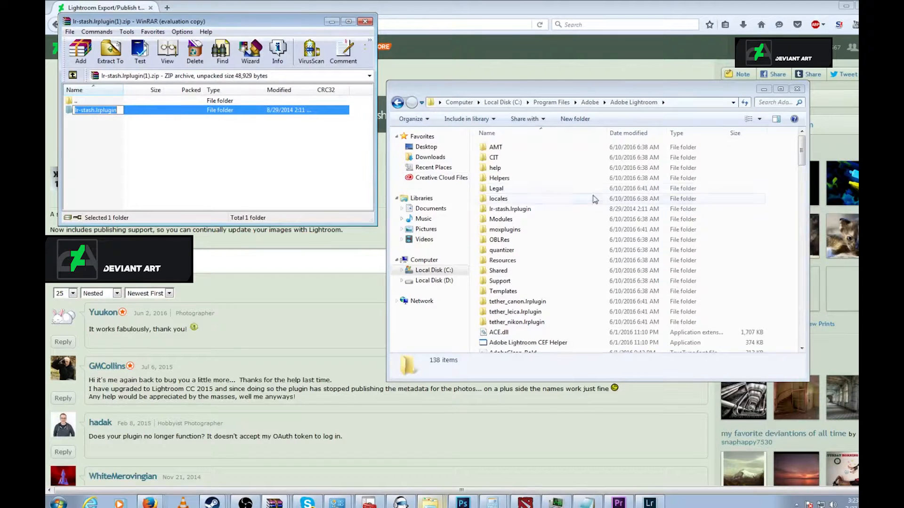
double_click(512, 210)
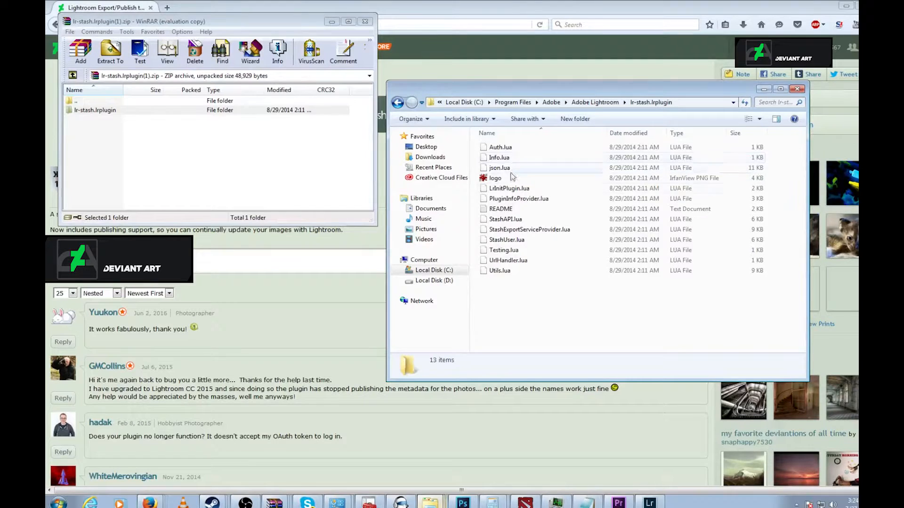
left_click(513, 211)
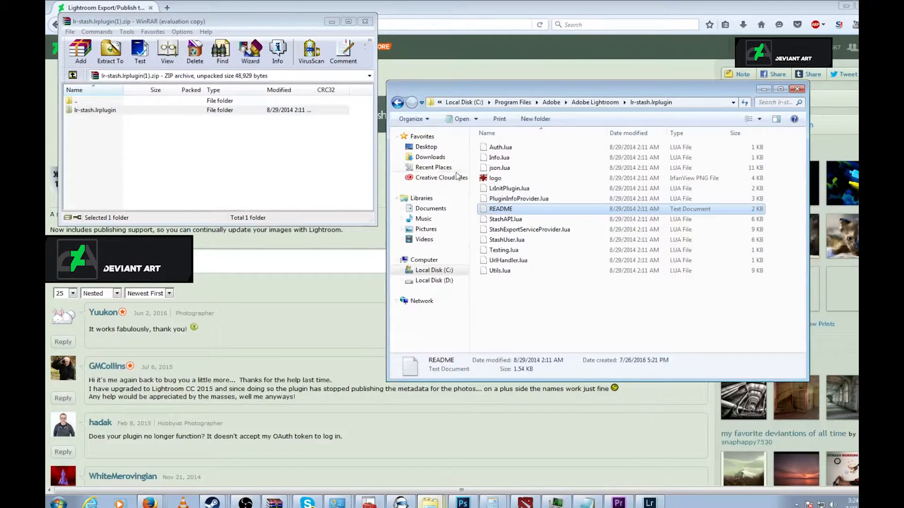
left_click(365, 22)
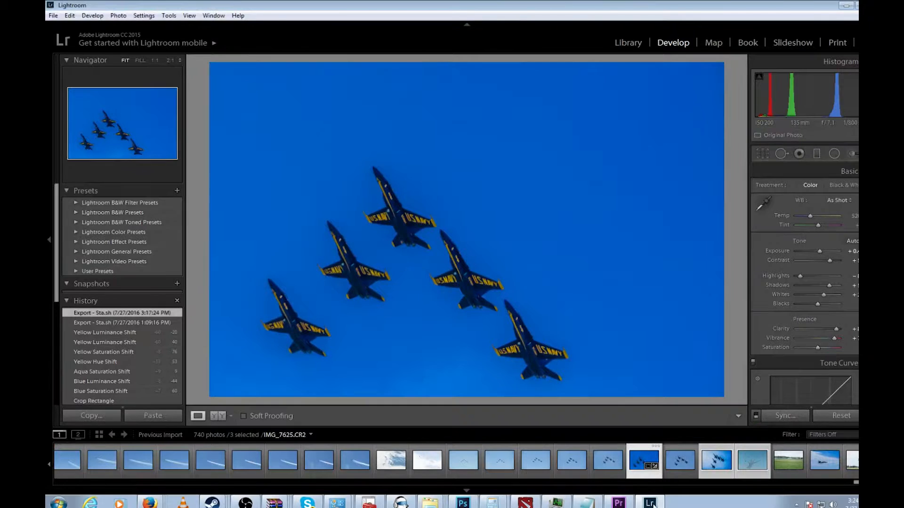
In Lightroom, add the lr-stash.lrplugin folder from the Adobe Lightroom directory through the Plug-in Manager.
left_click(53, 15)
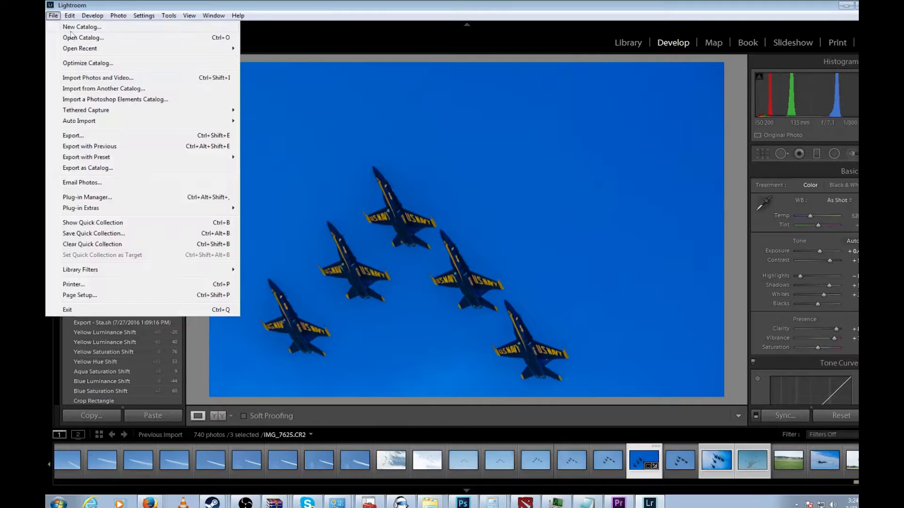
left_click(184, 197)
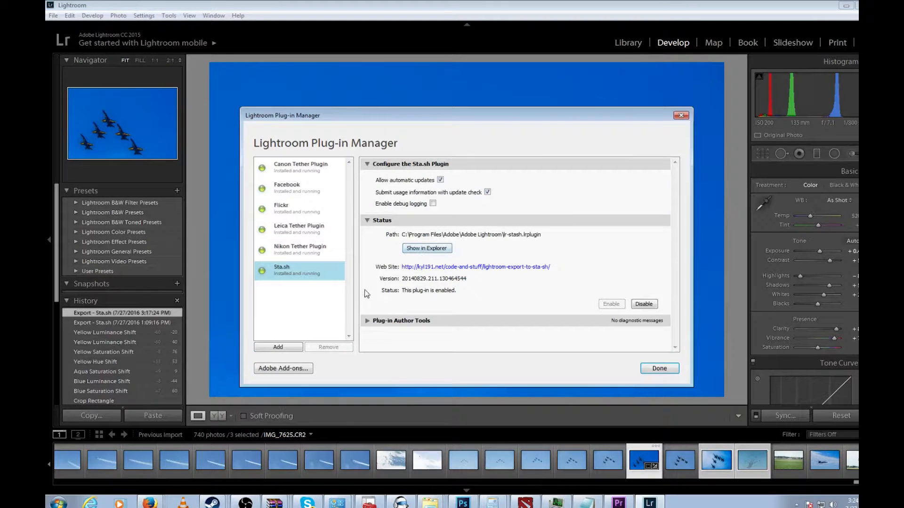
left_click(285, 349)
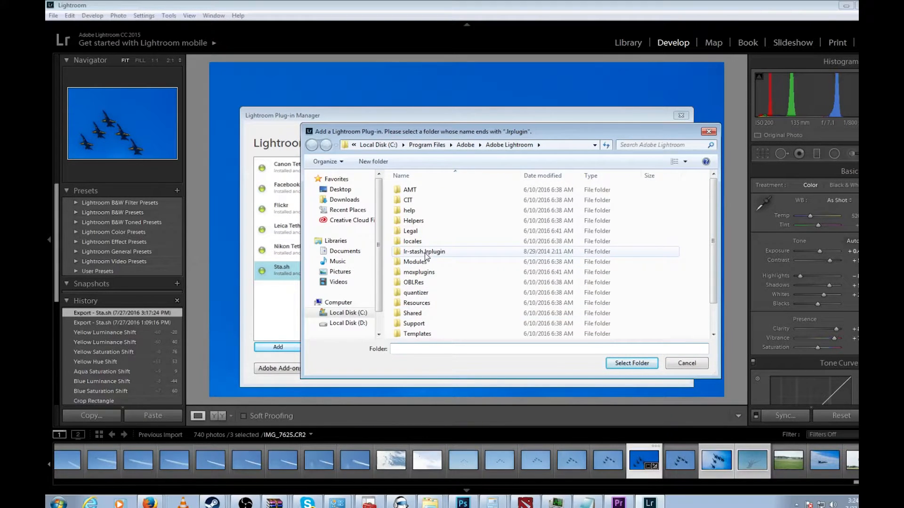
left_click(447, 252)
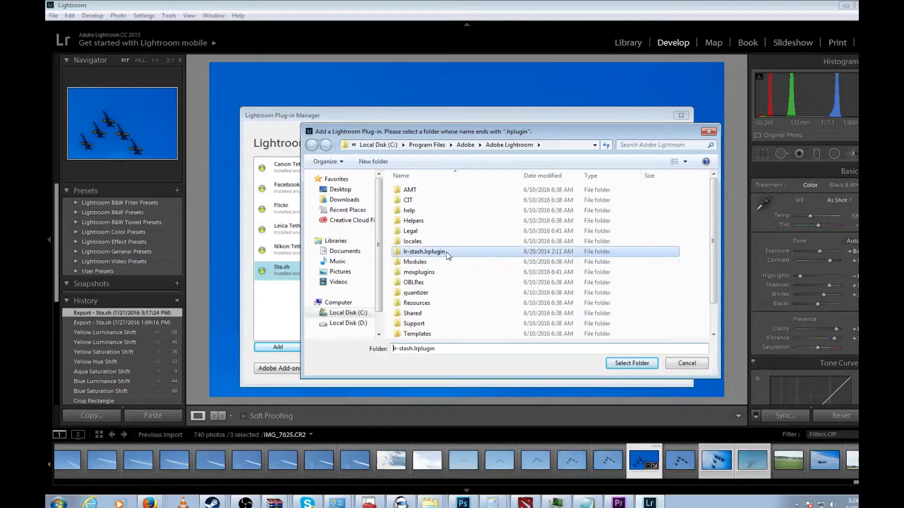
left_click(644, 366)
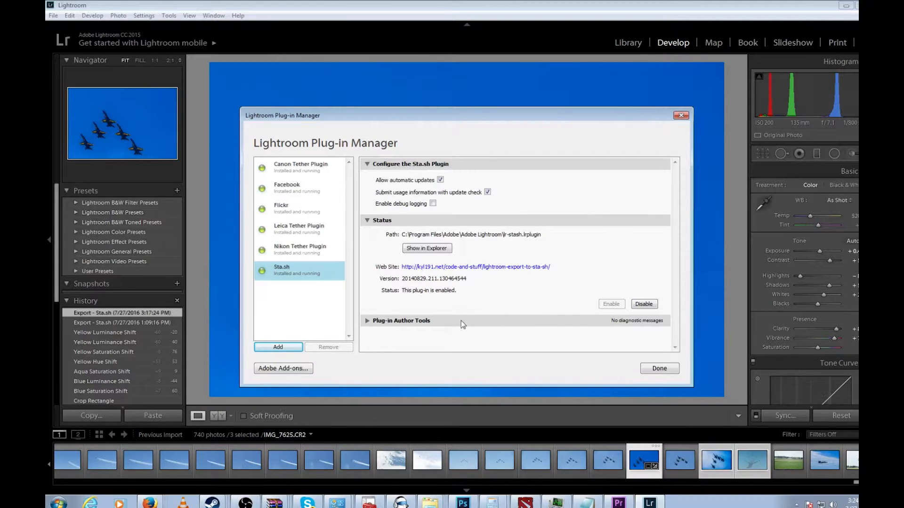
left_click(681, 115)
Open the export settings for the three selected photos and choose Sta.sh as the export destination.
right_click(417, 167)
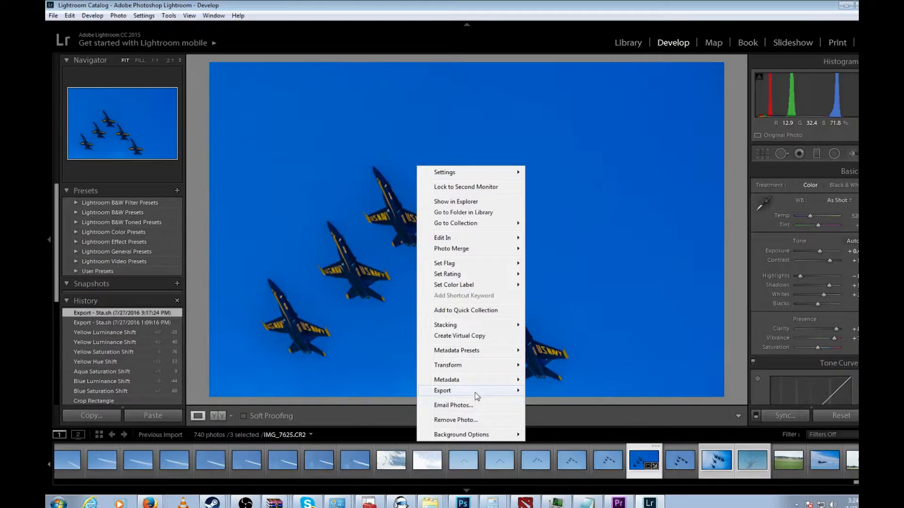
mouse_move(478, 396)
left_click(542, 391)
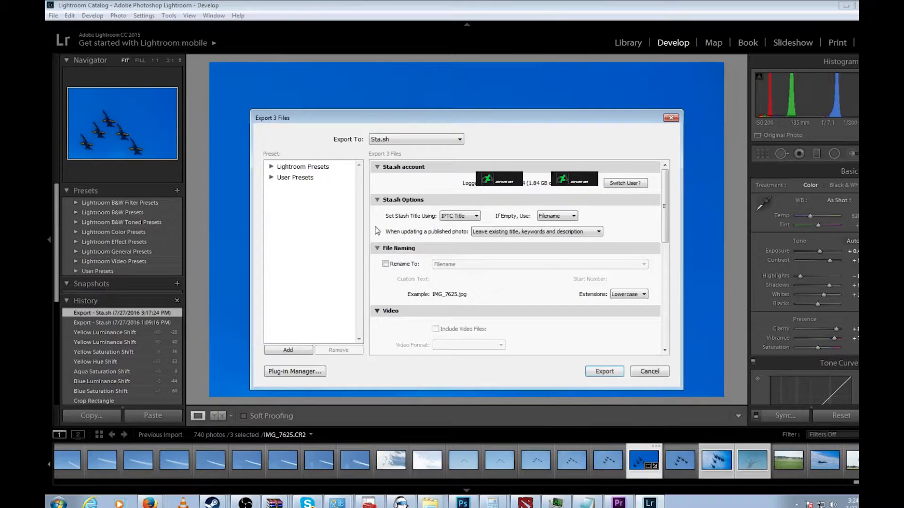
left_click(403, 140)
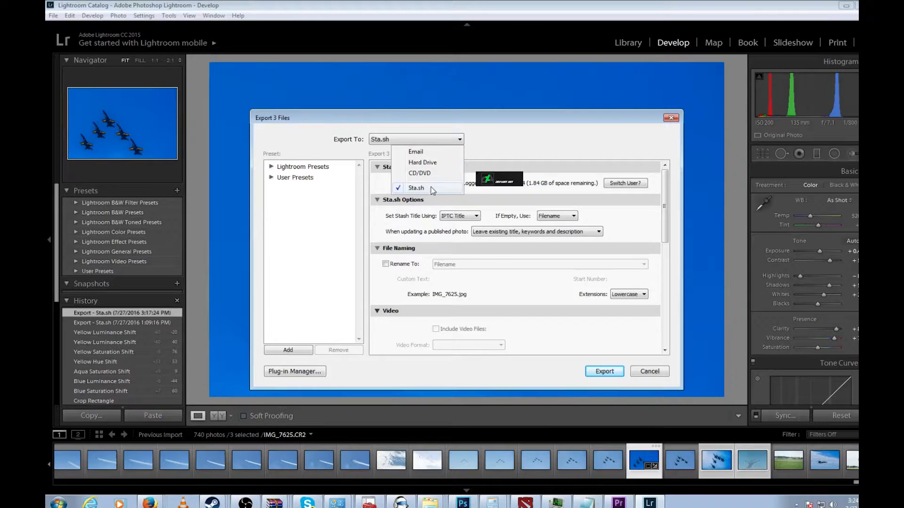
left_click(411, 189)
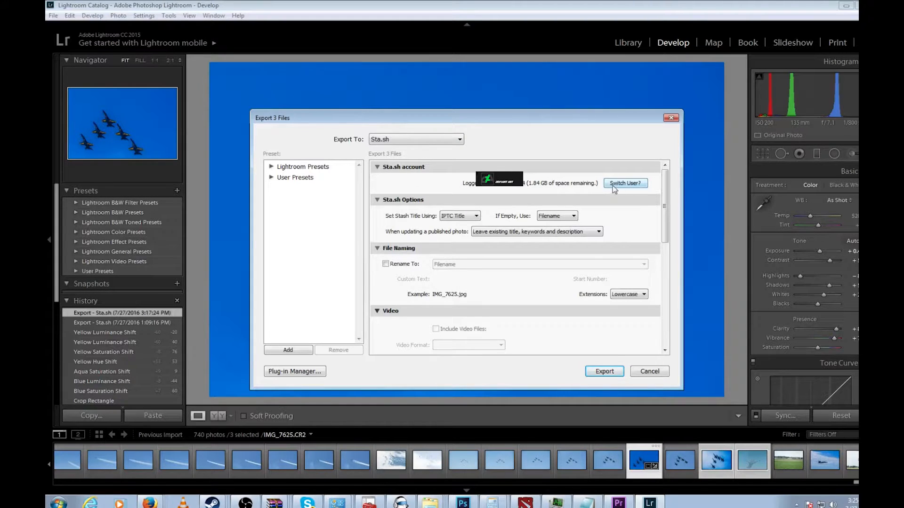
Switch the Sta.sh user and log in with the authorization code copied from the OAuth2 Endpoint page in the browser.
left_click(626, 185)
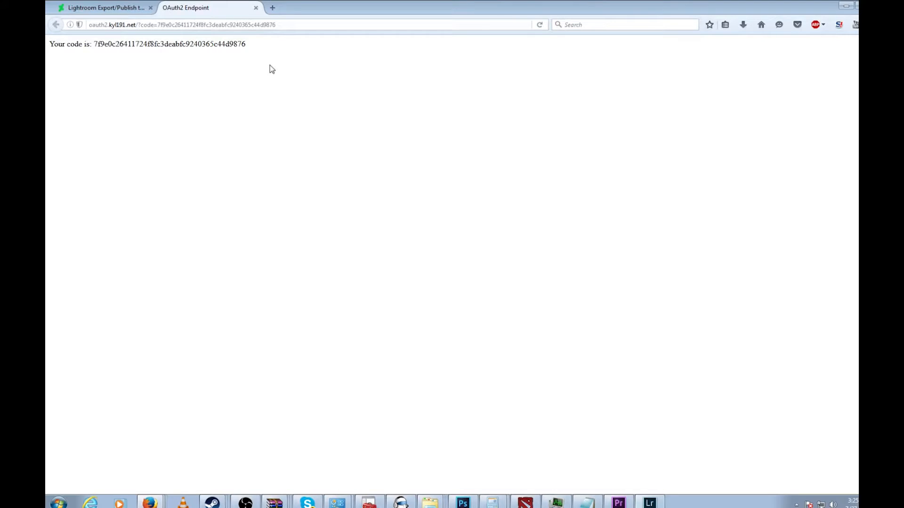
left_click_drag(270, 50, 96, 49)
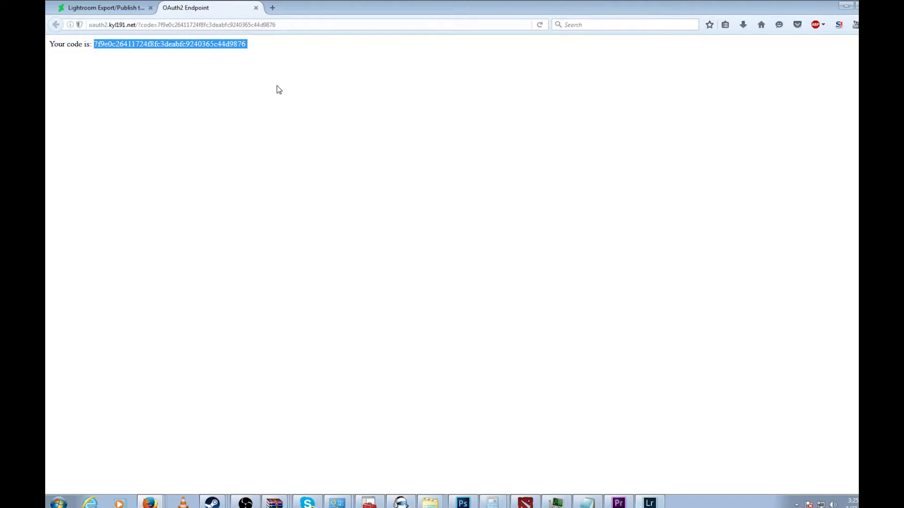
key("ctrl+Tab")
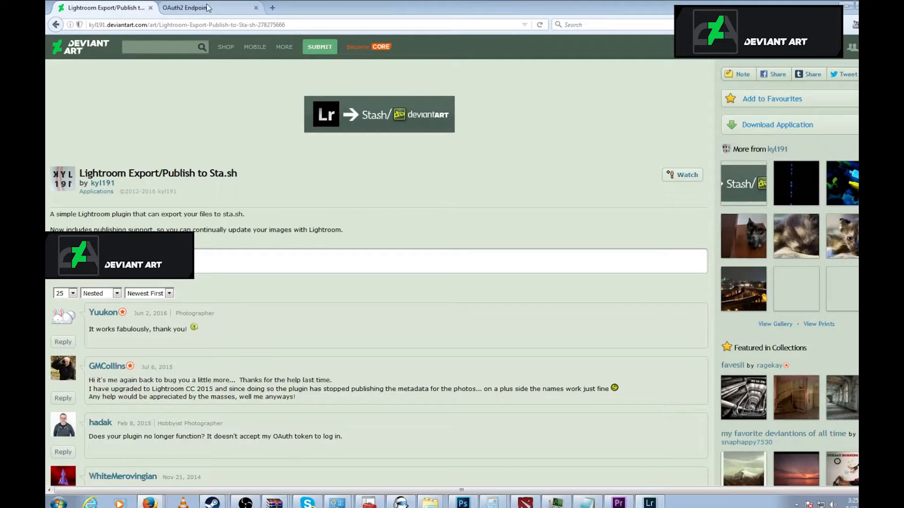
key("ctrl+Tab")
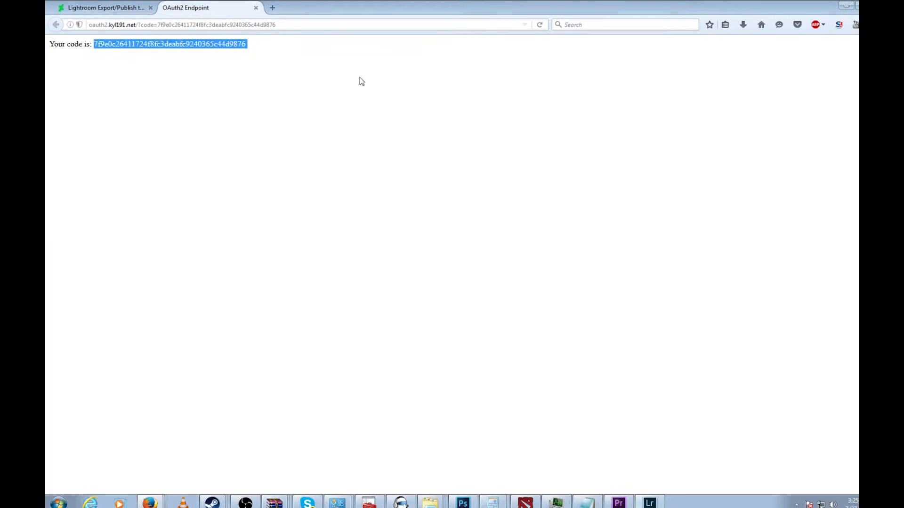
left_click(651, 503)
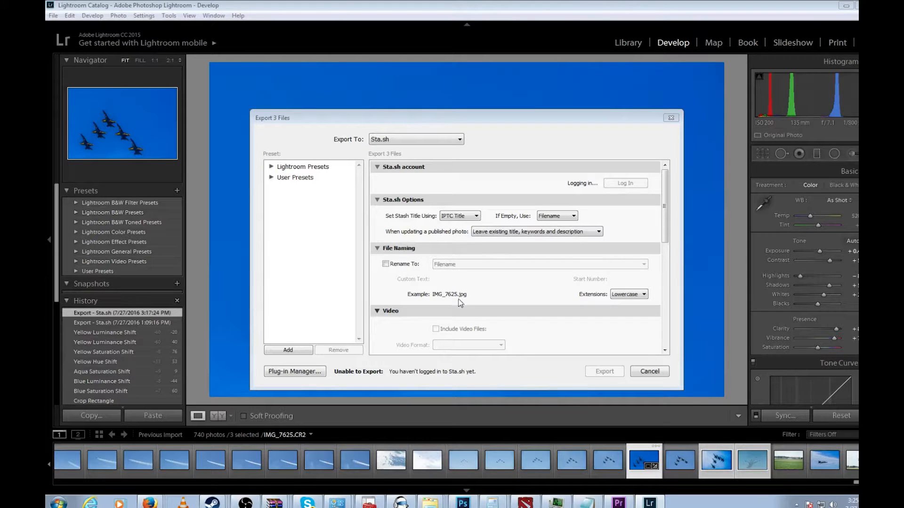
left_click(518, 265)
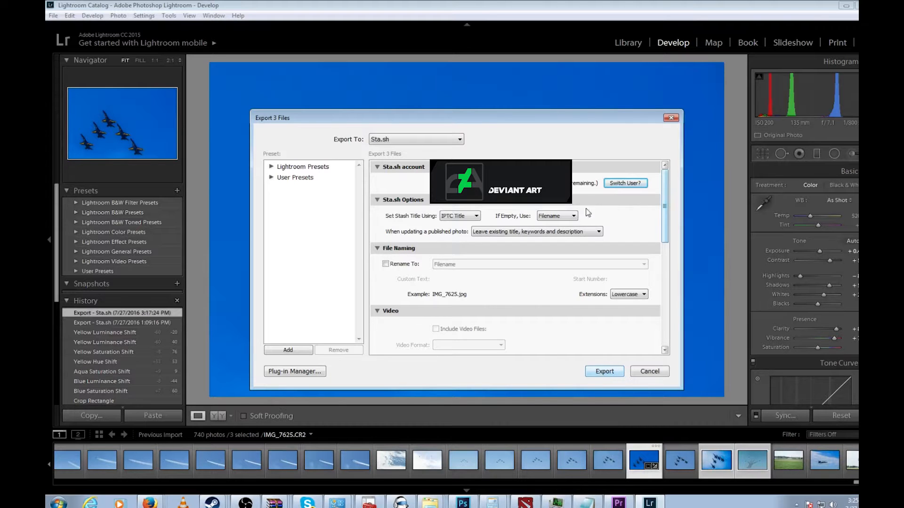
Review the Sta.sh export settings for file naming, file quality, image sizing, output sharpening and metadata.
left_click_drag(668, 230, 668, 238)
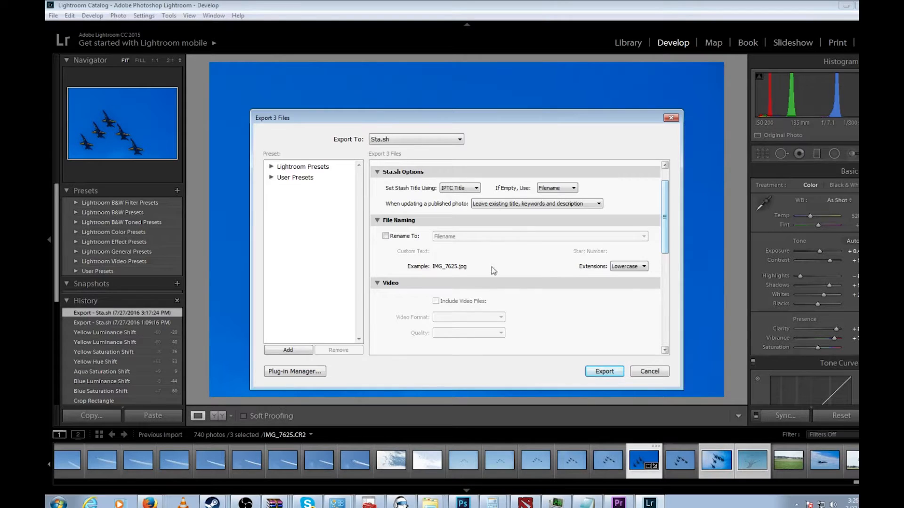
left_click_drag(663, 226, 676, 293)
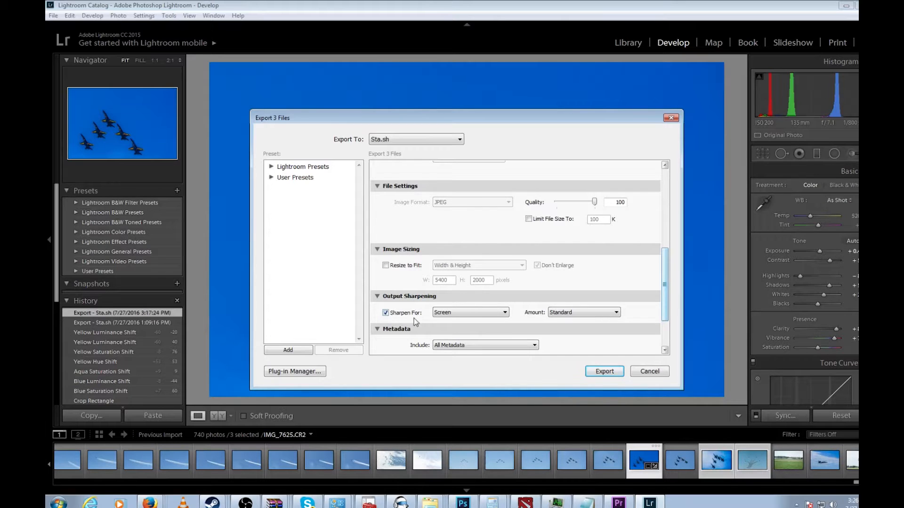
left_click(447, 313)
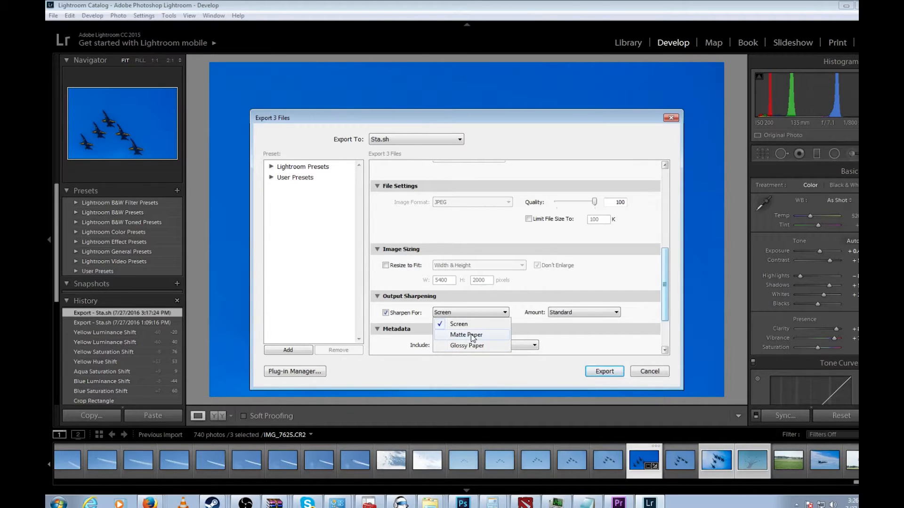
left_click(378, 312)
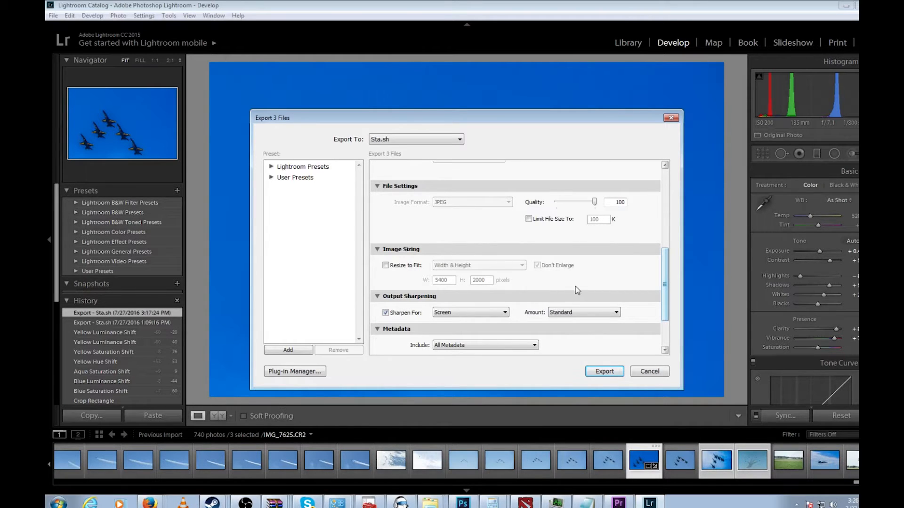
left_click_drag(664, 310, 665, 336)
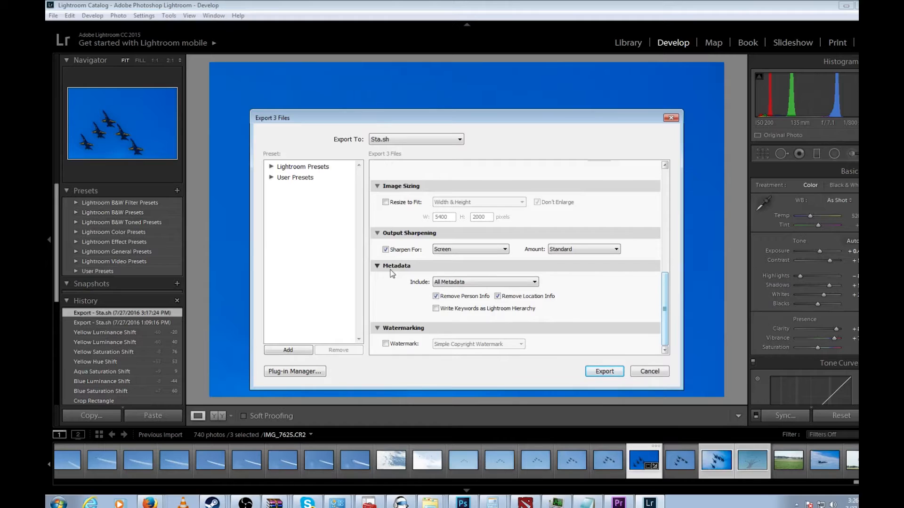
left_click(474, 282)
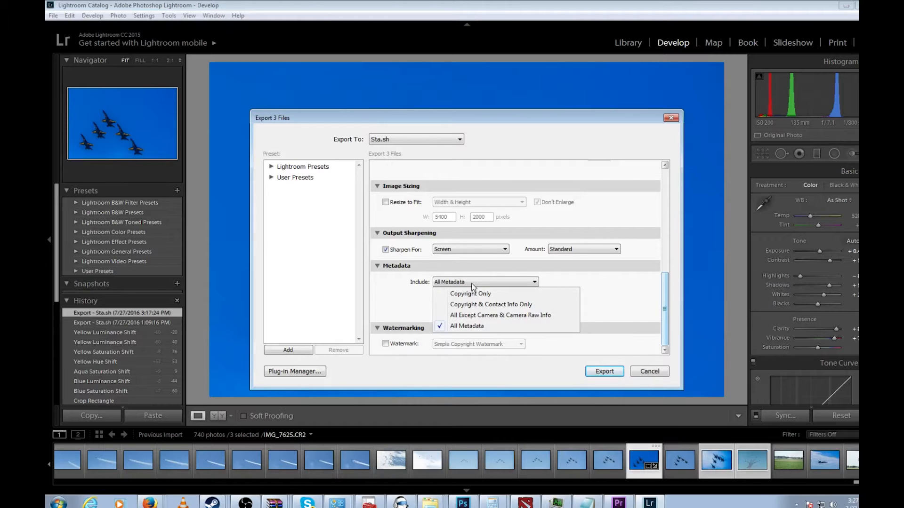
left_click(472, 284)
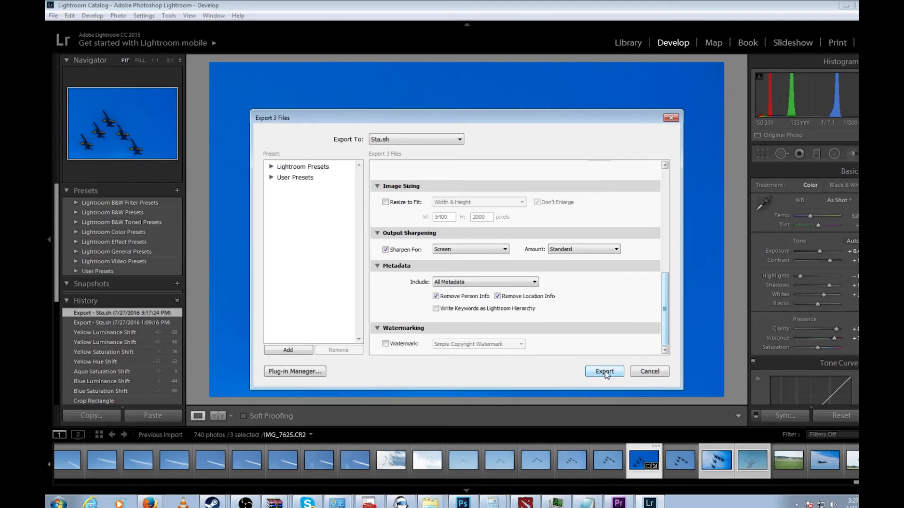
Export the three photos to Sta.sh and open the Lightroom Exports stack on the DeviantArt submission site in the browser.
left_click(737, 482)
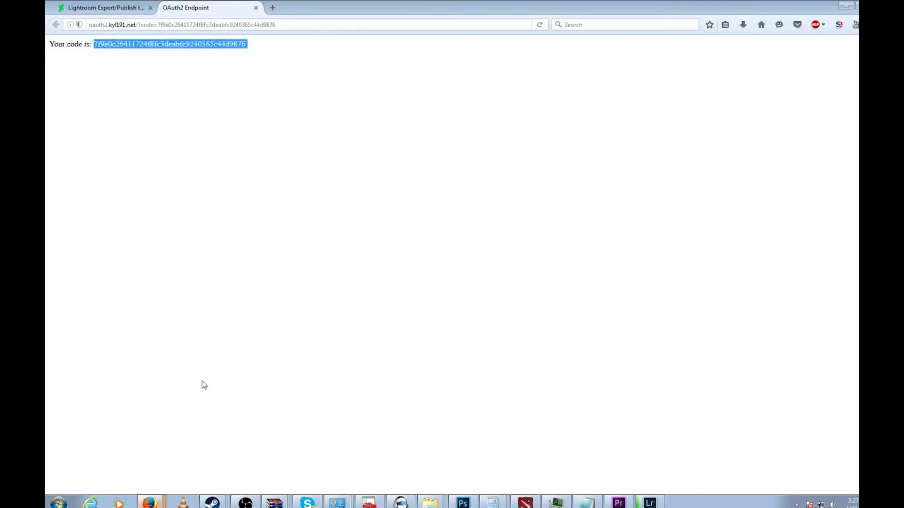
left_click(117, 9)
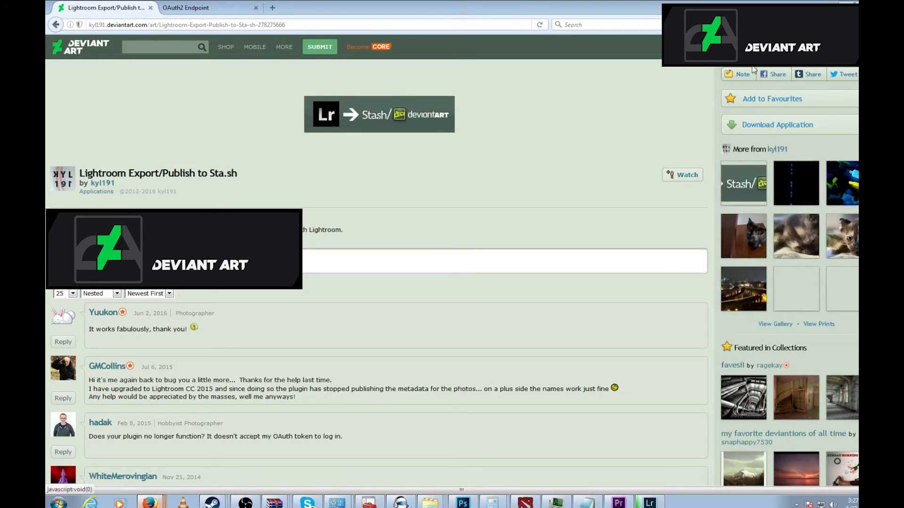
mouse_move(331, 50)
left_click(328, 82)
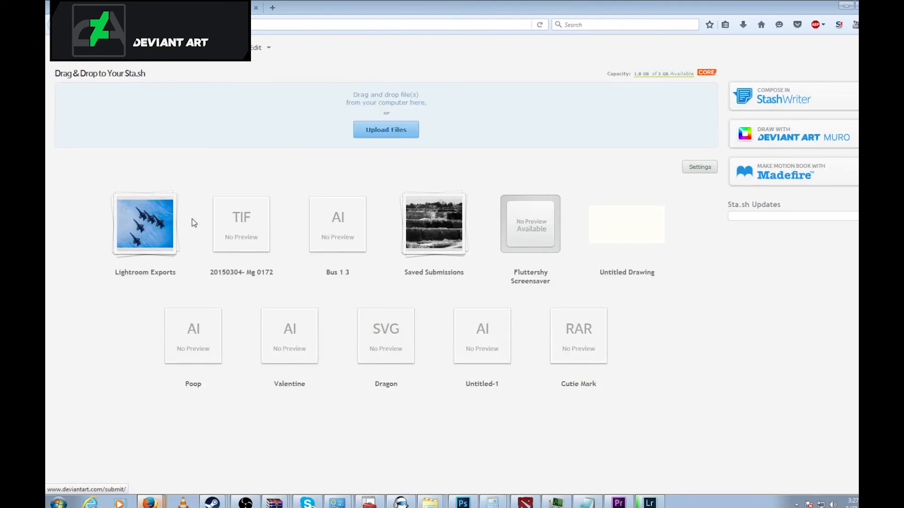
left_click(140, 222)
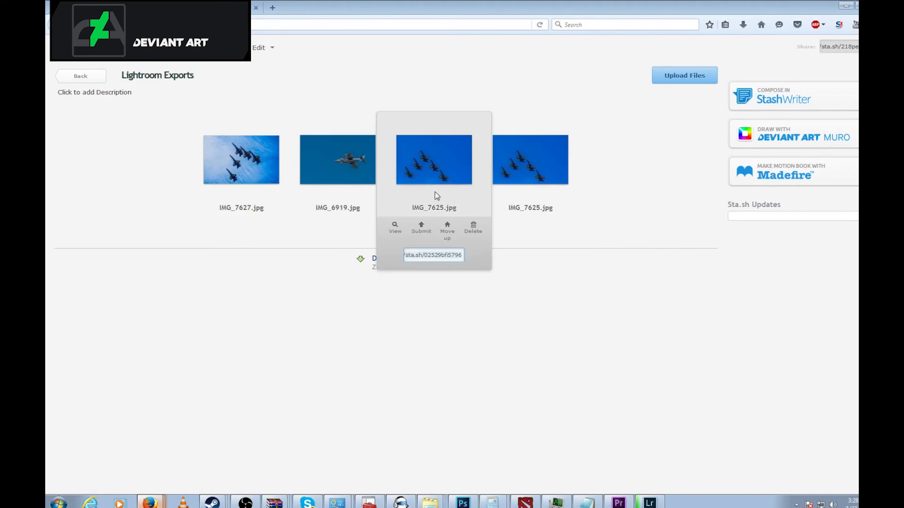
Open the exported IMG_7625.jpg in Sta.sh and bring up its DeviantArt submission form.
left_click(430, 175)
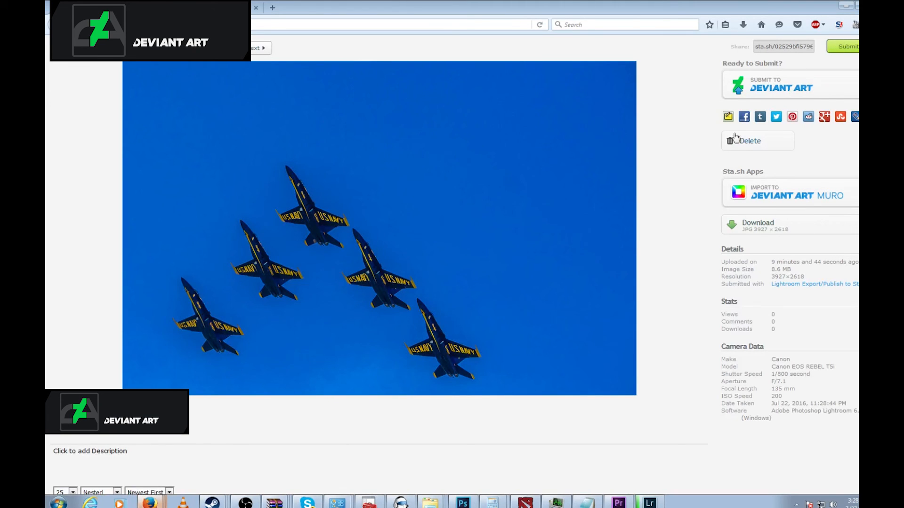
left_click(848, 48)
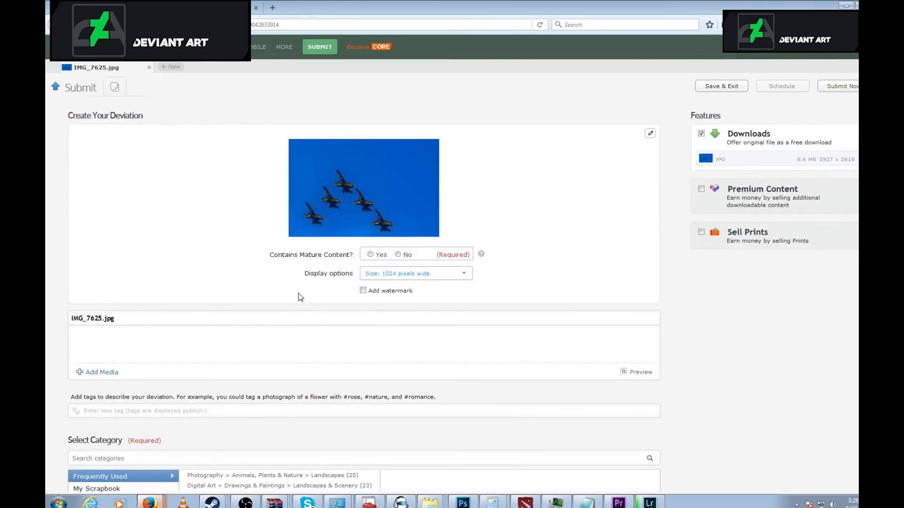
scroll(299, 294, "down", 3)
scroll(299, 306, "up", 2)
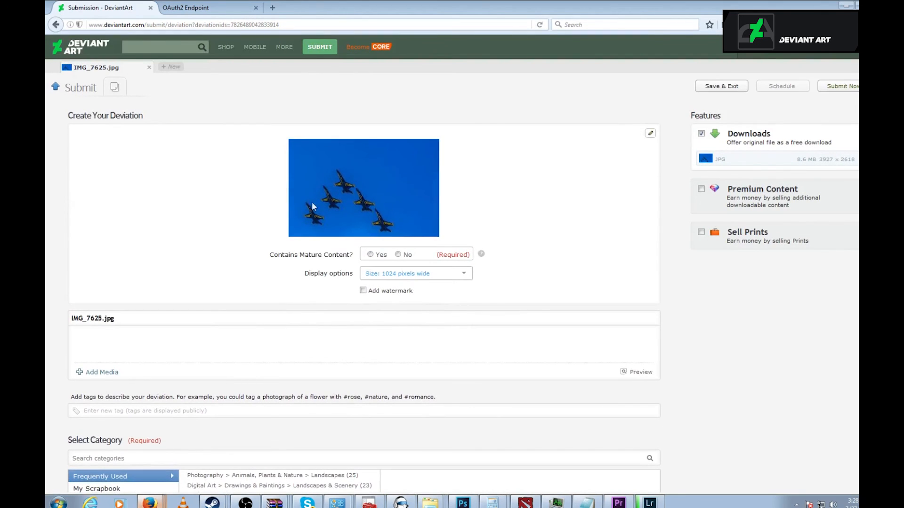